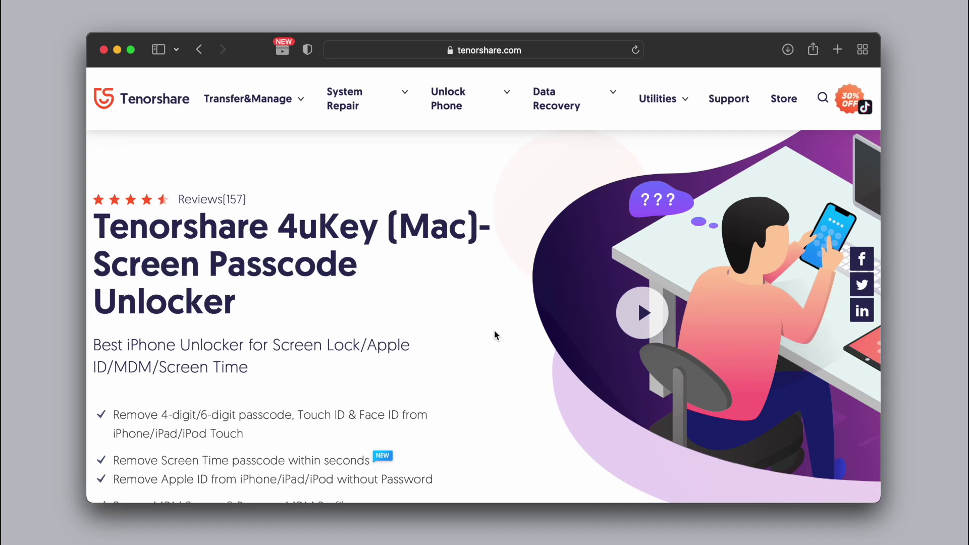
# Step: Scroll through the Tenorshare 4uKey product page in Safari
pyautogui.scroll(-3, 494, 331)
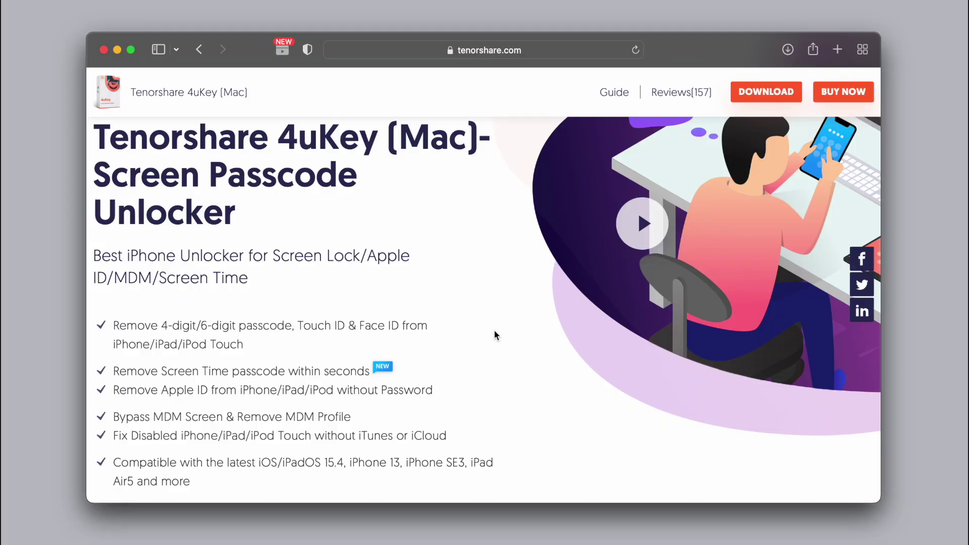
pyautogui.scroll(-1, 494, 333)
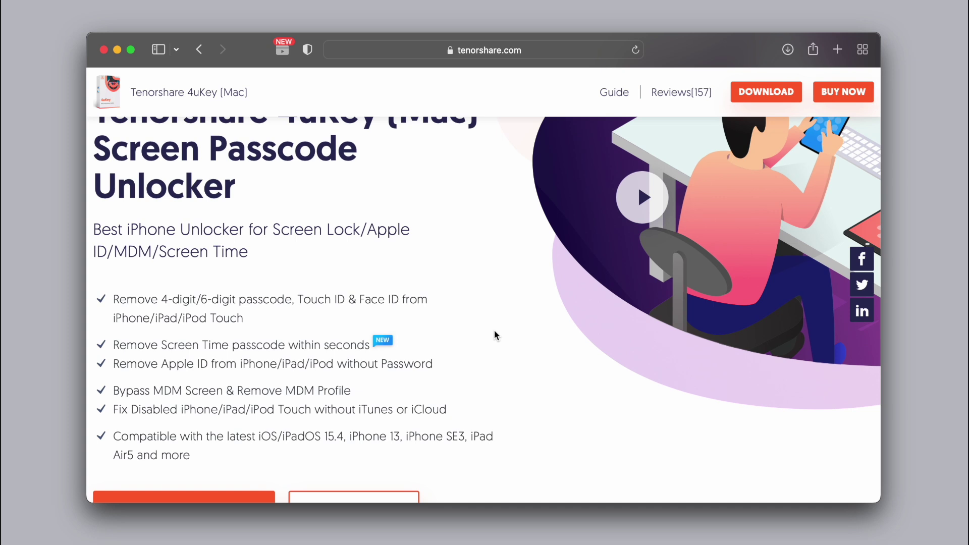
pyautogui.scroll(-1, 494, 335)
pyautogui.scroll(-2, 494, 335)
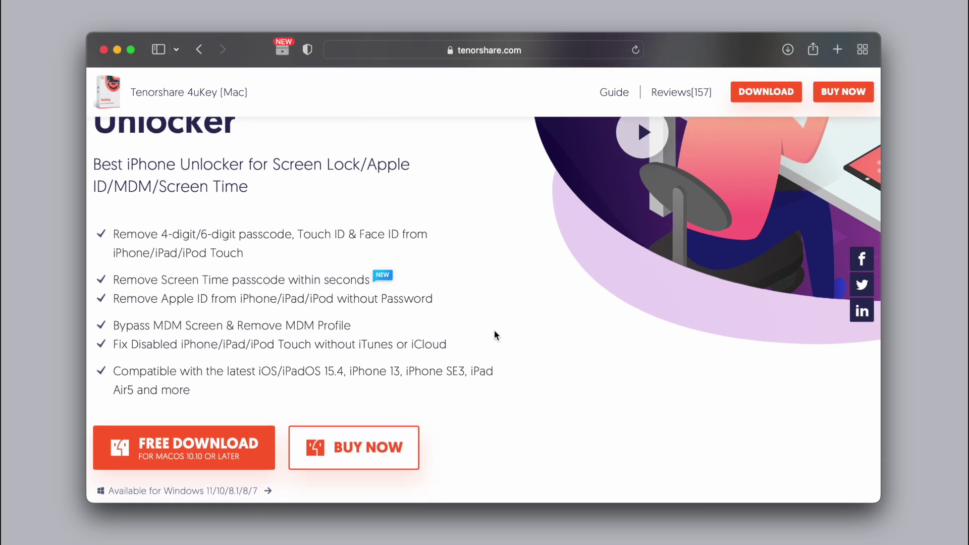
pyautogui.scroll(-2, 495, 332)
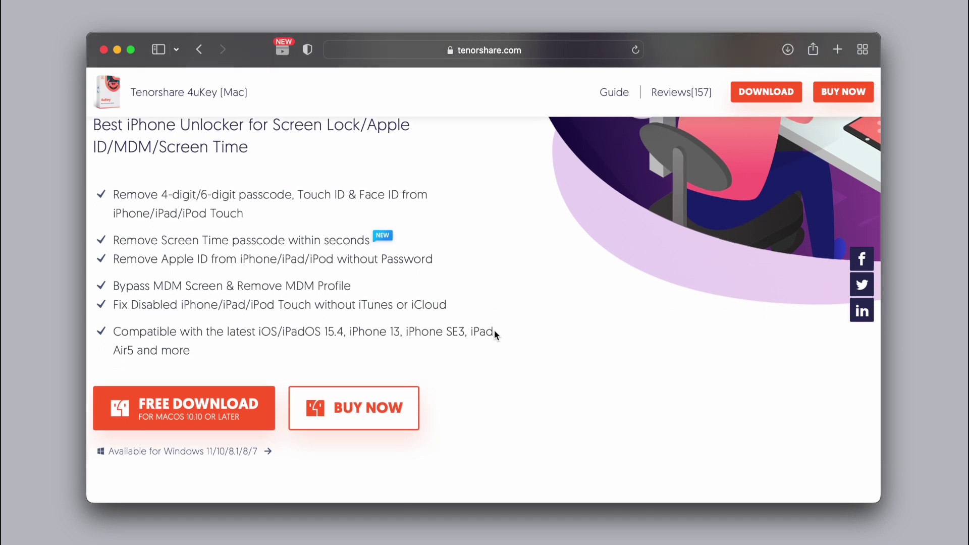
pyautogui.scroll(-2, 495, 333)
pyautogui.scroll(2, 495, 336)
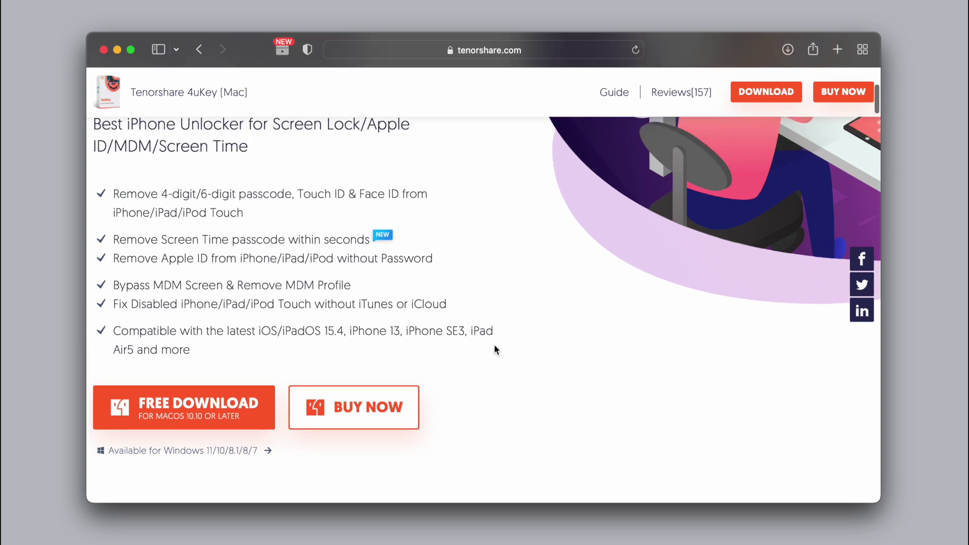
pyautogui.scroll(-1, 493, 347)
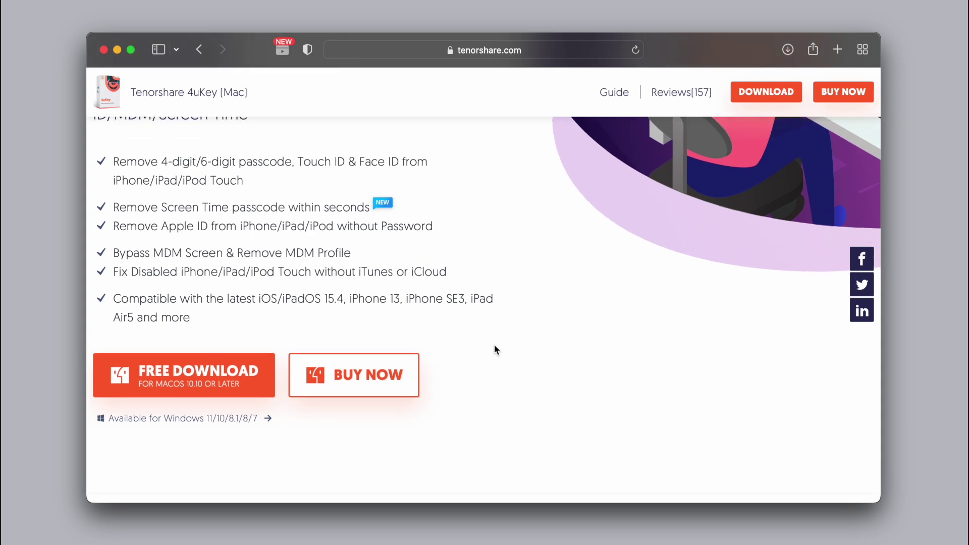
pyautogui.scroll(-3, 494, 349)
pyautogui.scroll(-3, 494, 349)
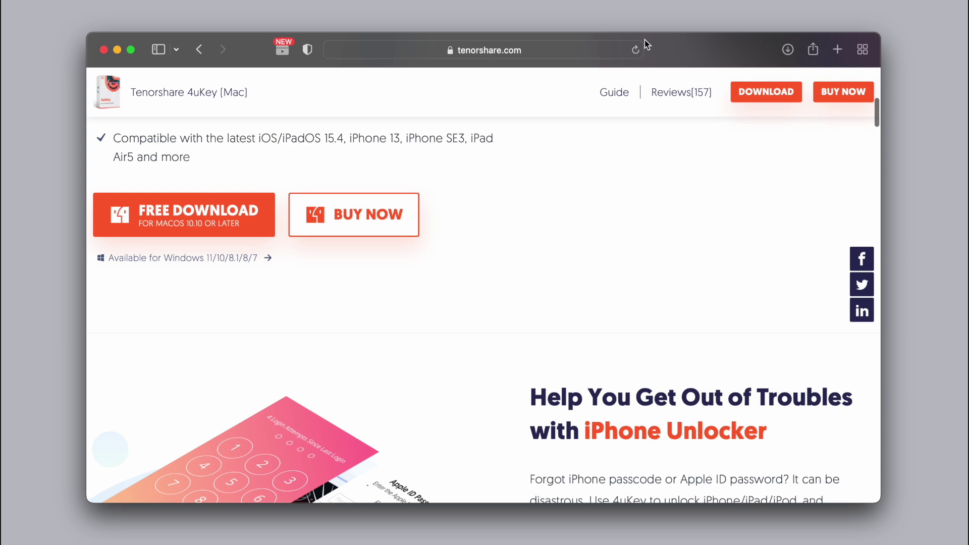
# Step: Look over the 4uKey Mac pricing page, then return to the product page
pyautogui.click(841, 98)
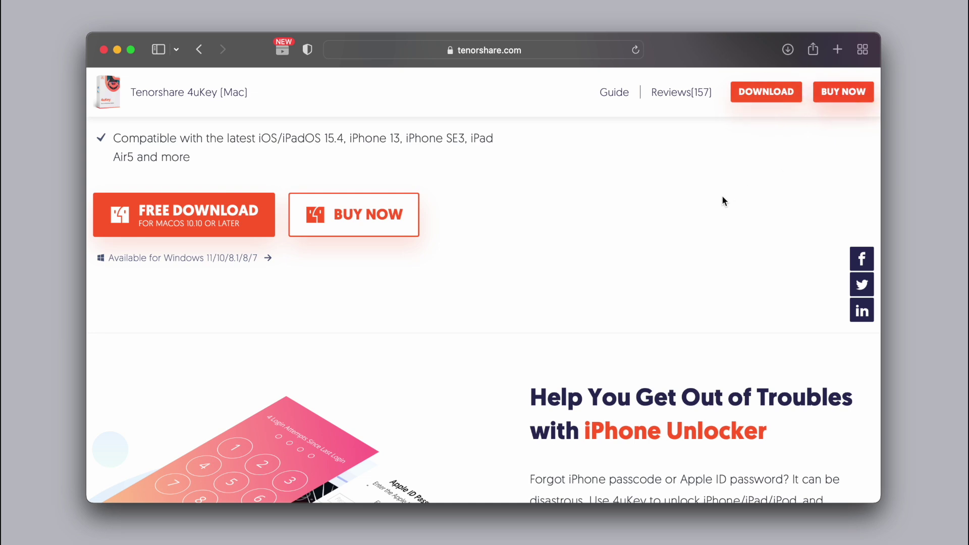
pyautogui.scroll(-3, 627, 231)
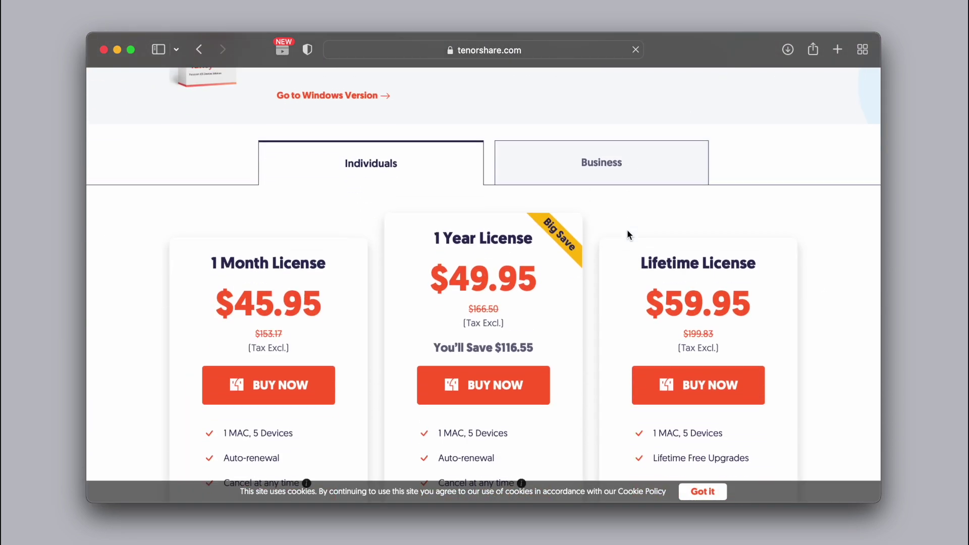
pyautogui.scroll(-2, 627, 230)
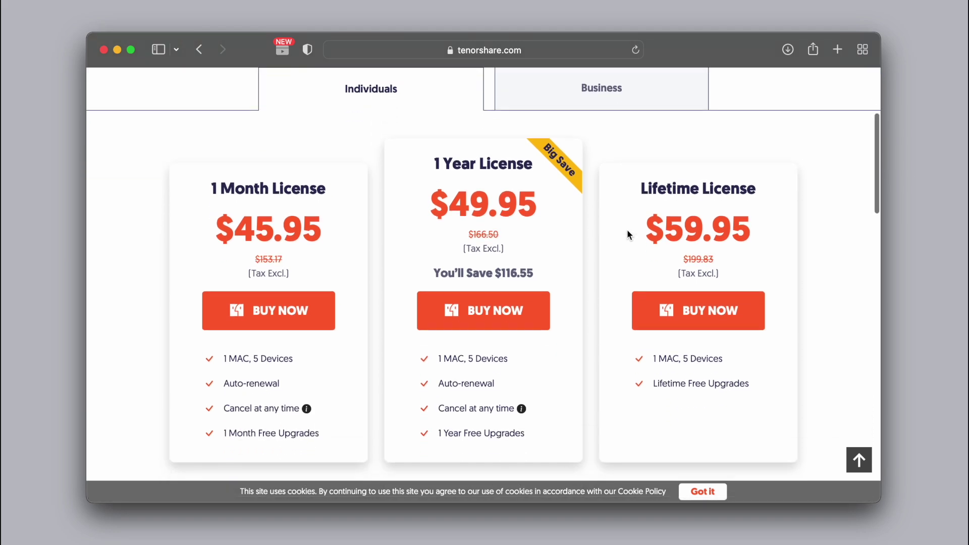
pyautogui.click(198, 51)
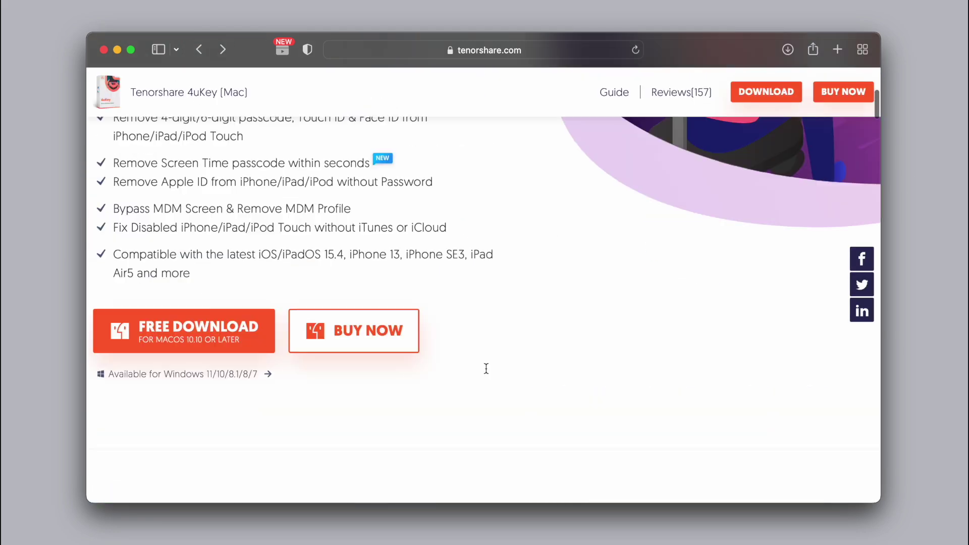
# Step: Download the Mac version with FREE DOWNLOAD and open the 4uKey disk image
pyautogui.scroll(-5, 487, 374)
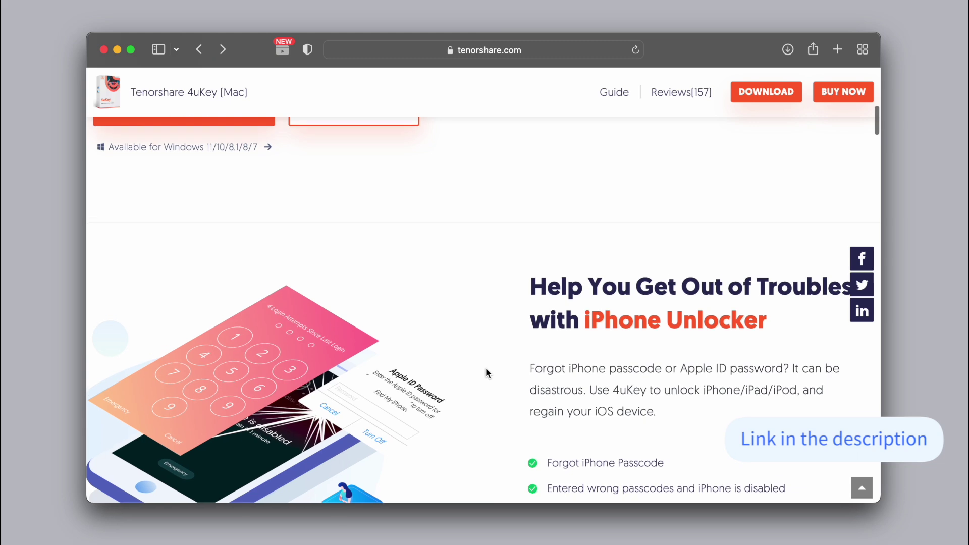
pyautogui.scroll(-2, 486, 368)
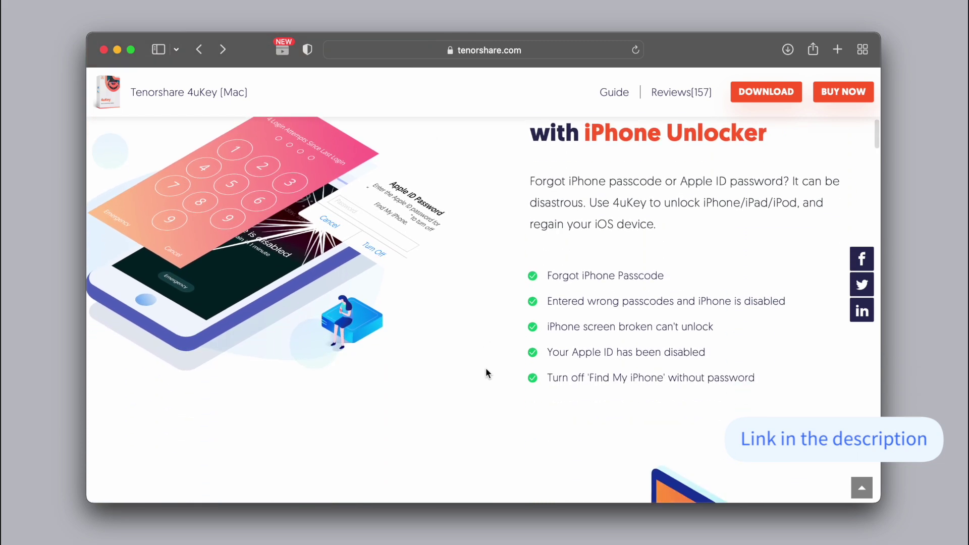
pyautogui.scroll(-6, 486, 374)
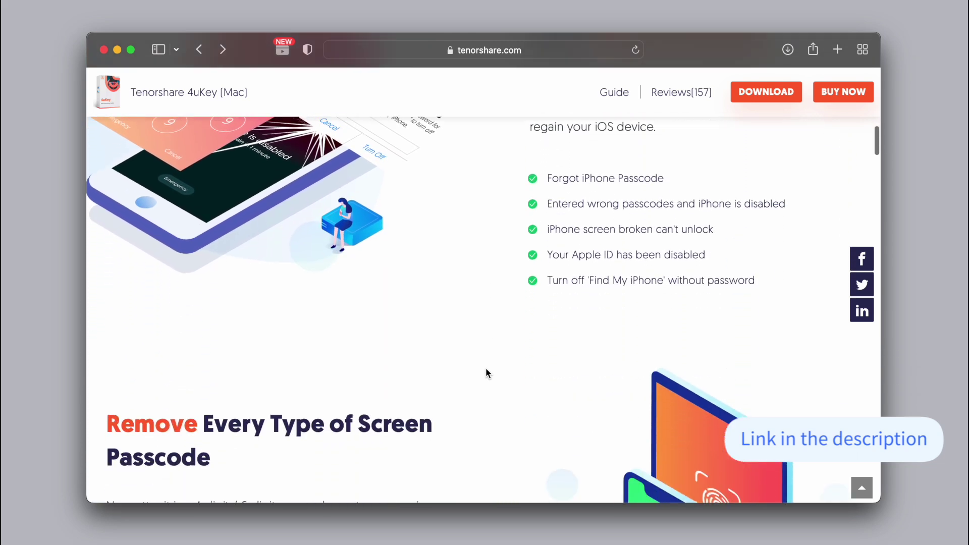
pyautogui.scroll(-1, 487, 373)
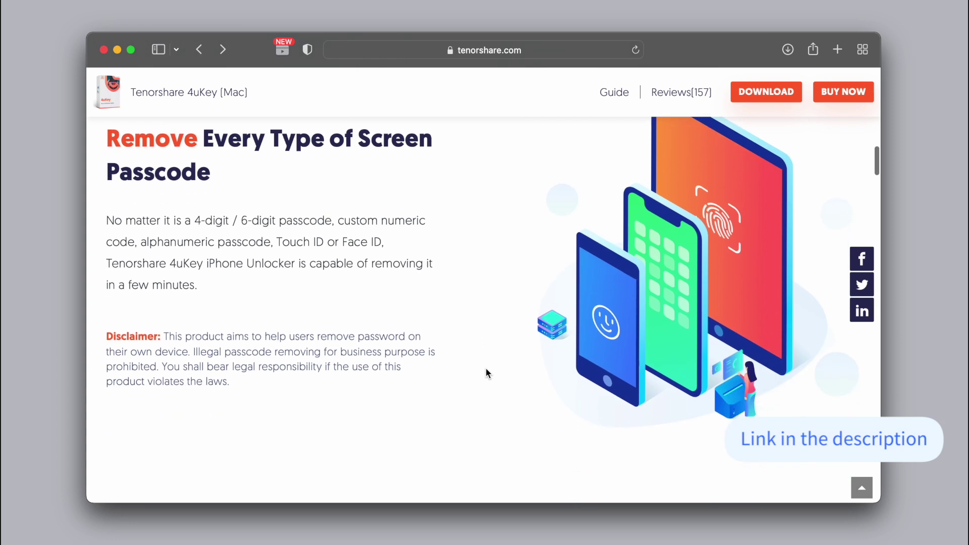
pyautogui.scroll(-2, 487, 374)
pyautogui.scroll(-5, 487, 372)
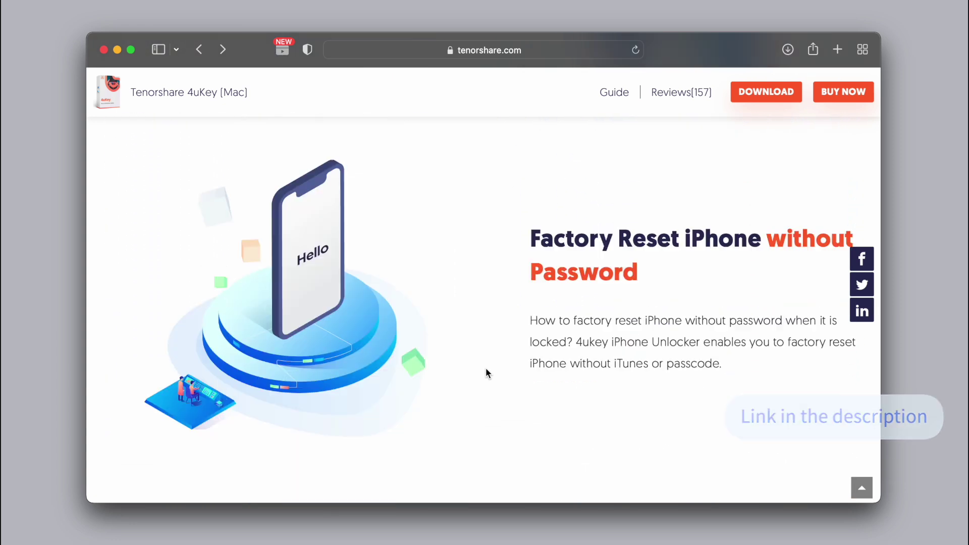
pyautogui.scroll(-2, 486, 373)
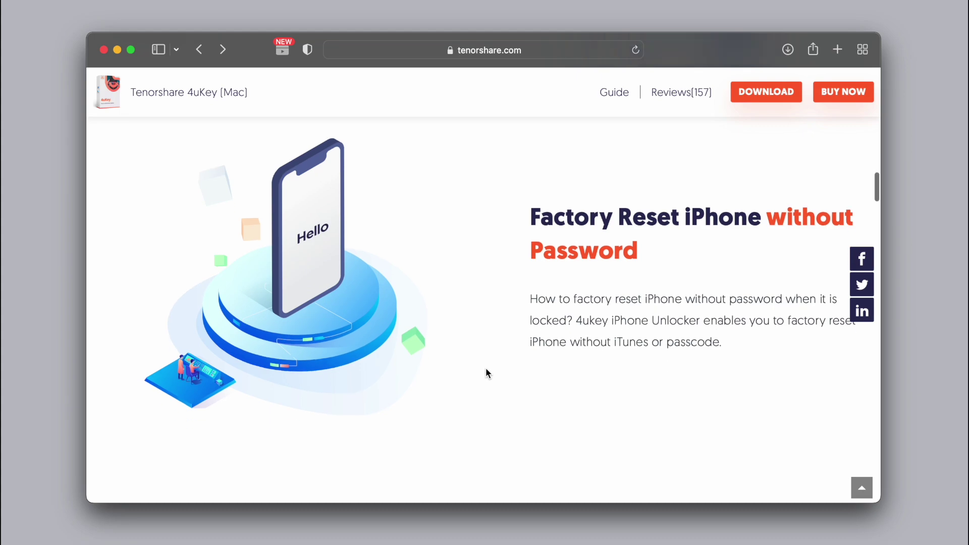
pyautogui.scroll(-4, 486, 373)
pyautogui.scroll(-12, 486, 372)
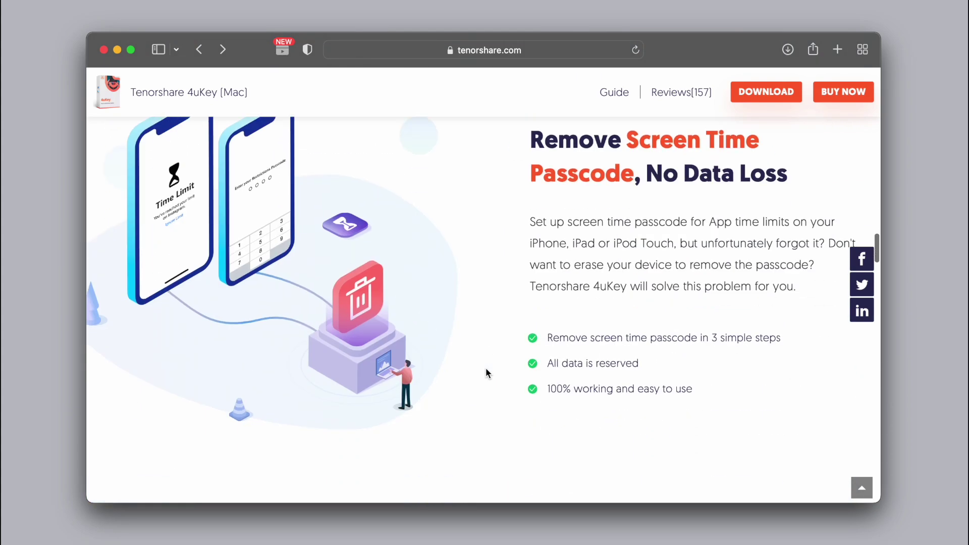
pyautogui.scroll(1, 486, 373)
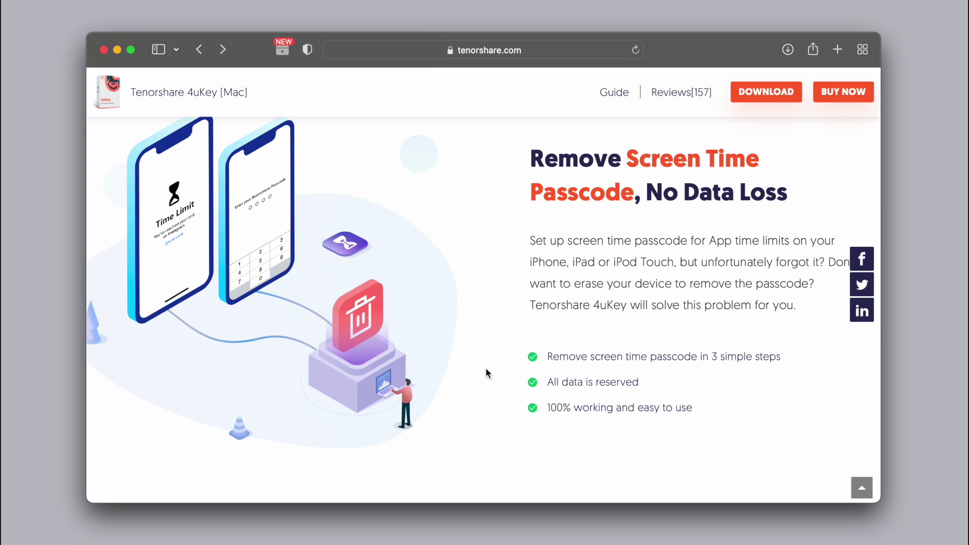
pyautogui.scroll(-10, 487, 372)
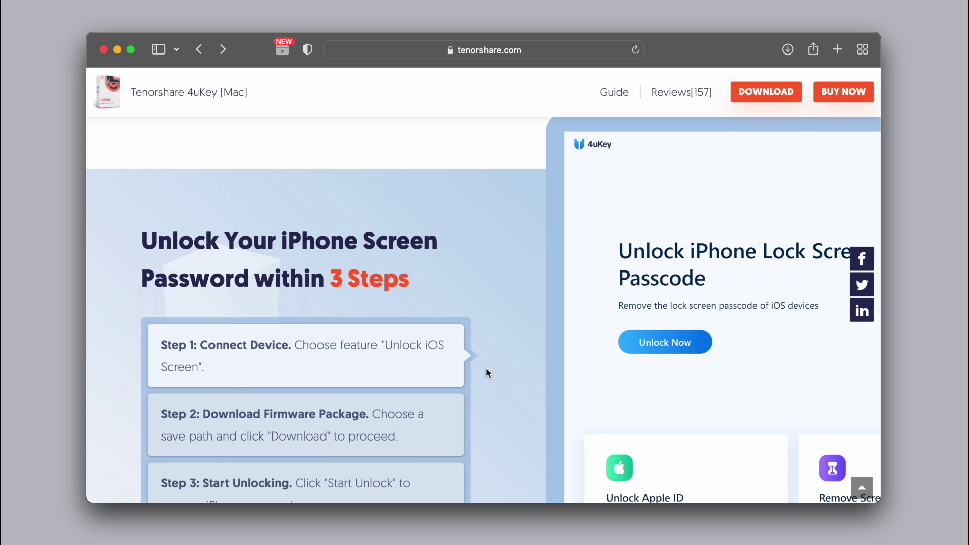
pyautogui.scroll(-5, 486, 369)
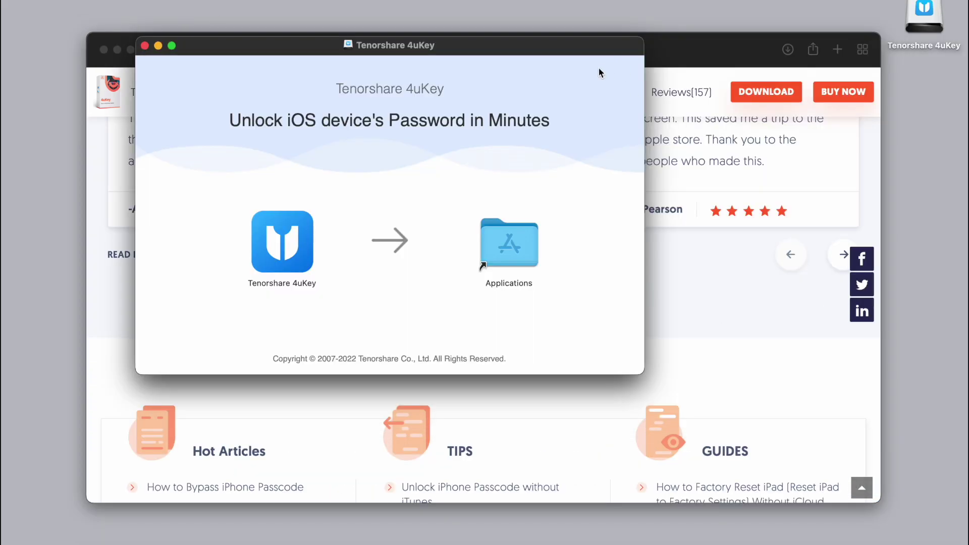
# Step: Copy Tenorshare 4uKey into Applications, close the installer, and eject the 4uKey disk
pyautogui.moveTo(572, 59); pyautogui.dragTo(651, 93)
pyautogui.moveTo(380, 281); pyautogui.dragTo(597, 285)
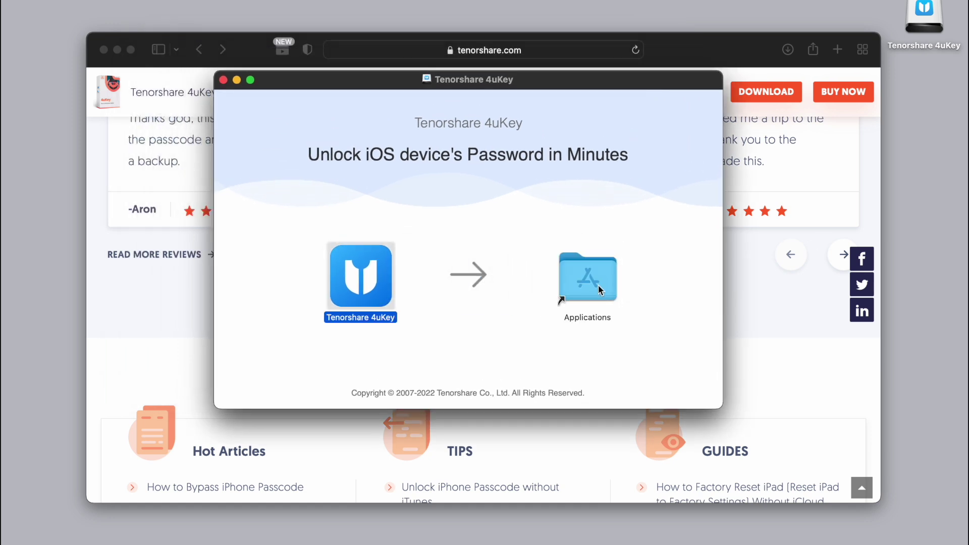
pyautogui.click(223, 79)
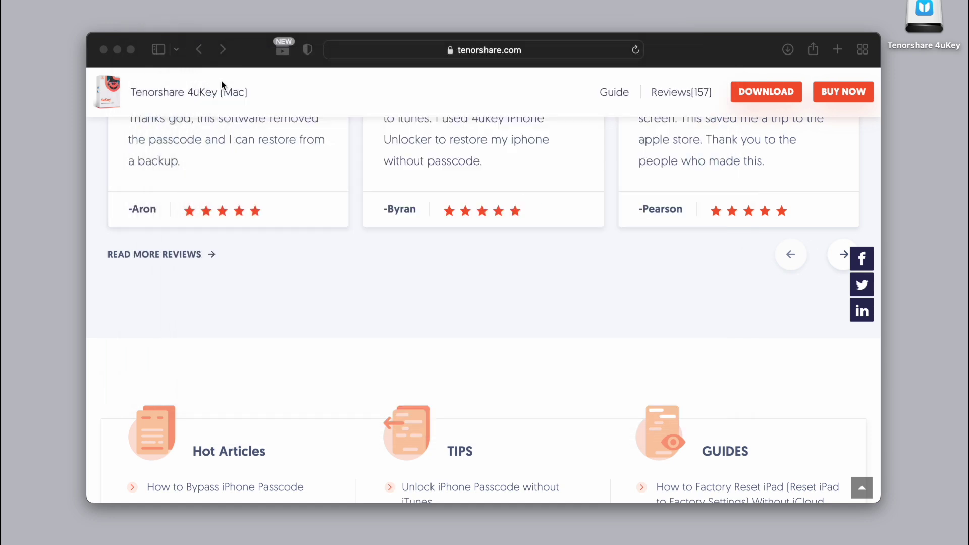
pyautogui.click(917, 22)
pyautogui.rightClick(917, 21)
pyautogui.click(886, 43)
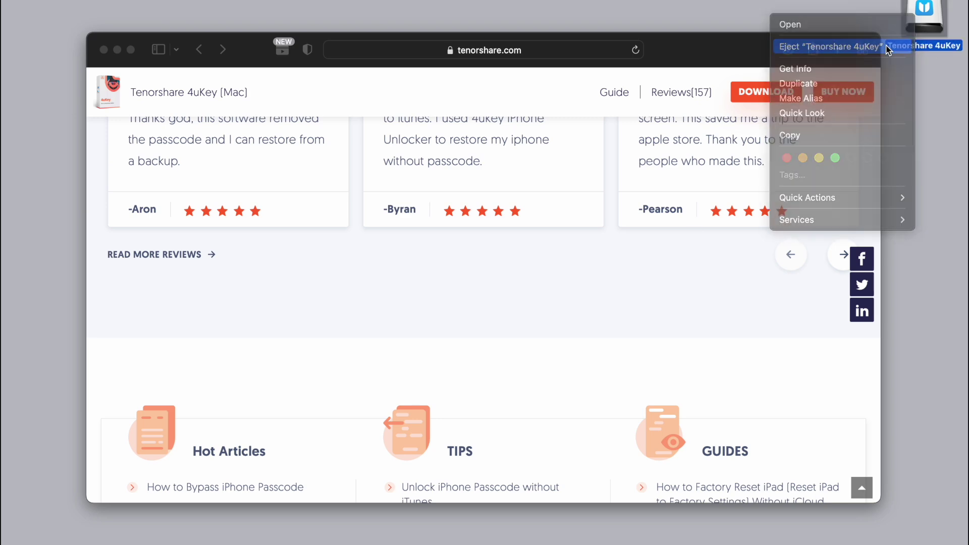
# Step: Launch Tenorshare 4uKey from Launchpad and confirm opening the downloaded app
pyautogui.click(228, 531)
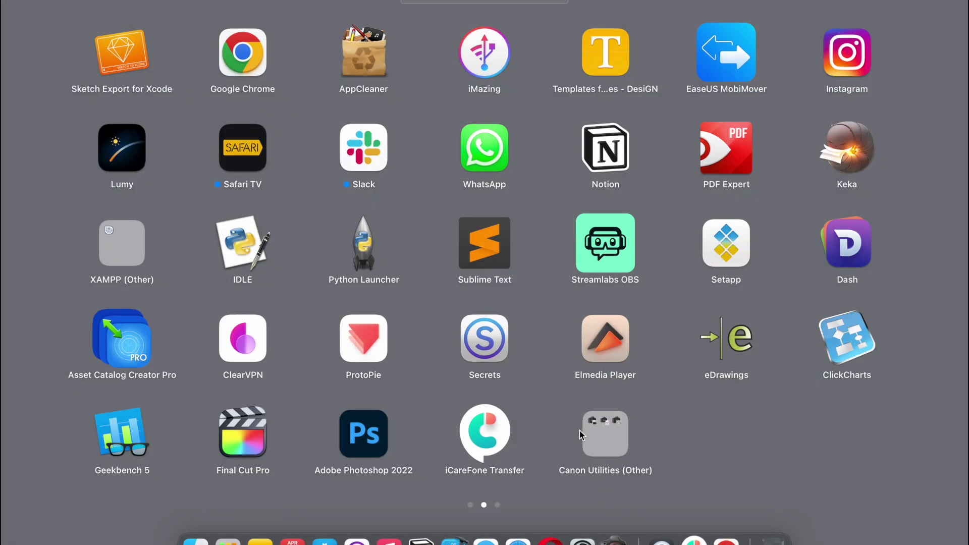
pyautogui.hscroll(3, 776, 403)
pyautogui.hscroll(-3, 776, 403)
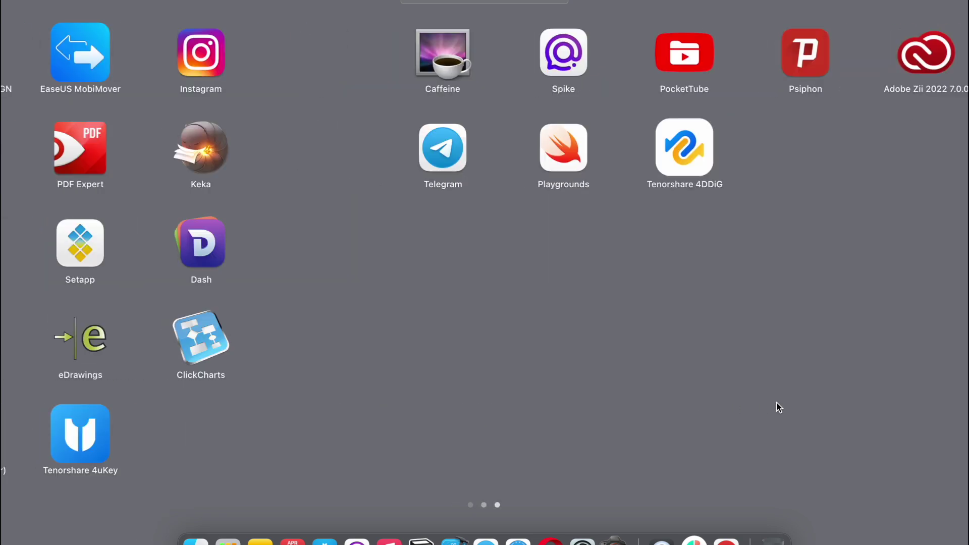
pyautogui.click(721, 434)
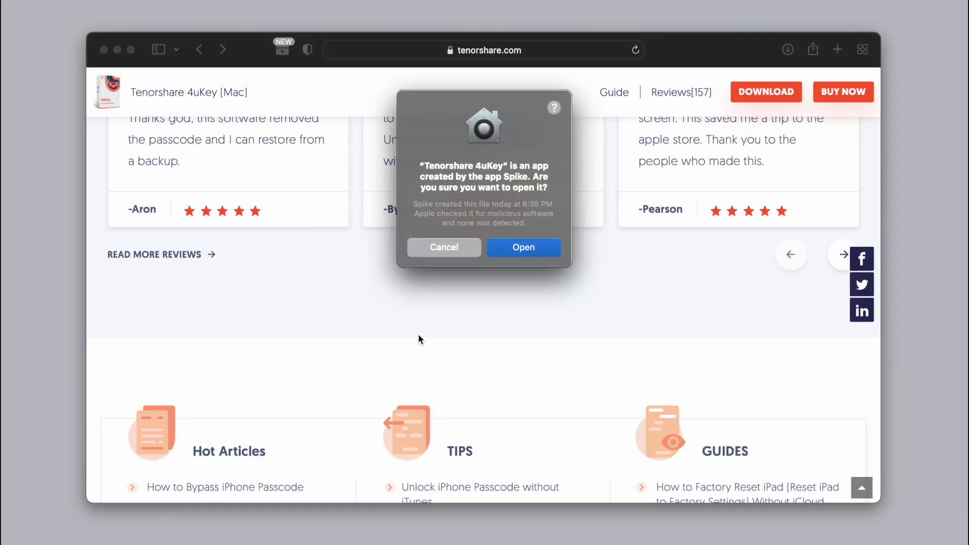
pyautogui.click(521, 254)
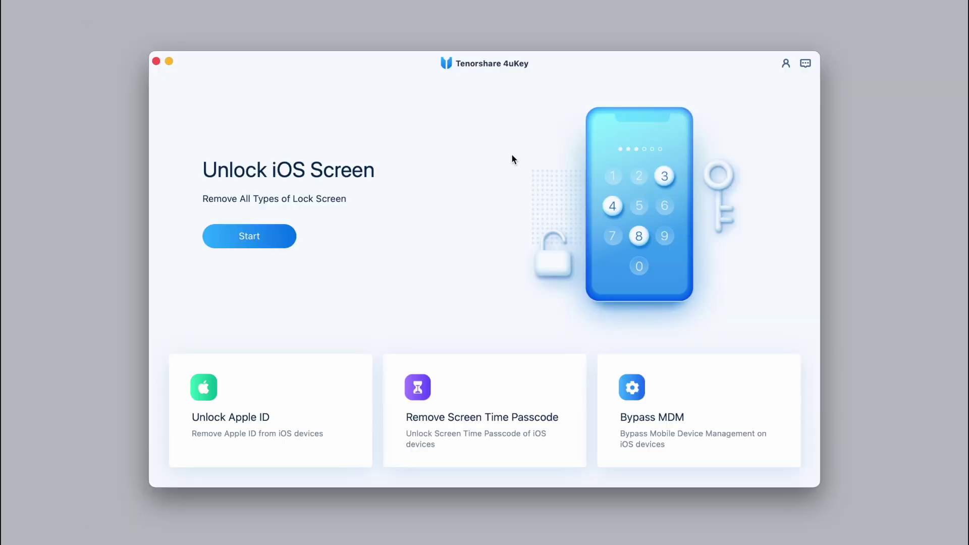
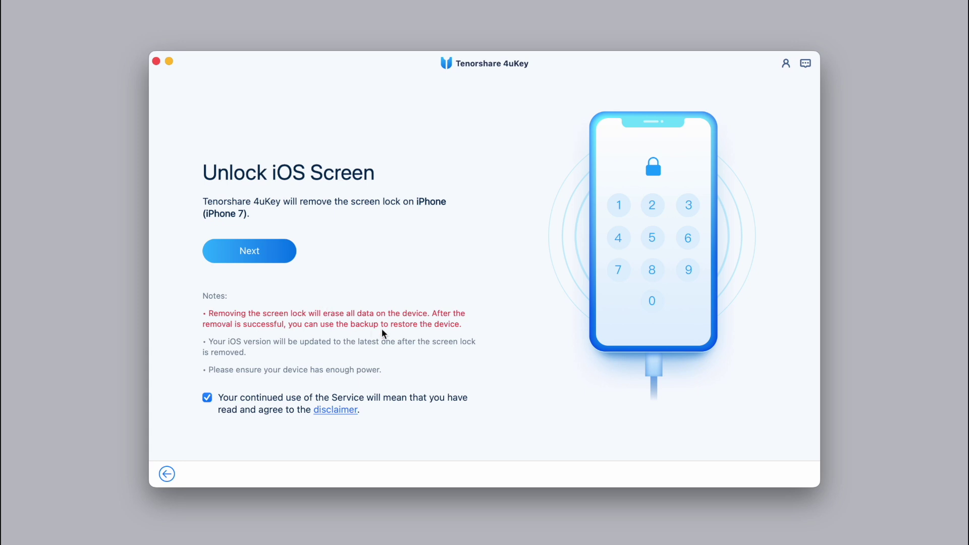
# Step: Review the recovery-mode and DFU instructions for iPhone 7/7 Plus, then choose More Methods
pyautogui.click(273, 248)
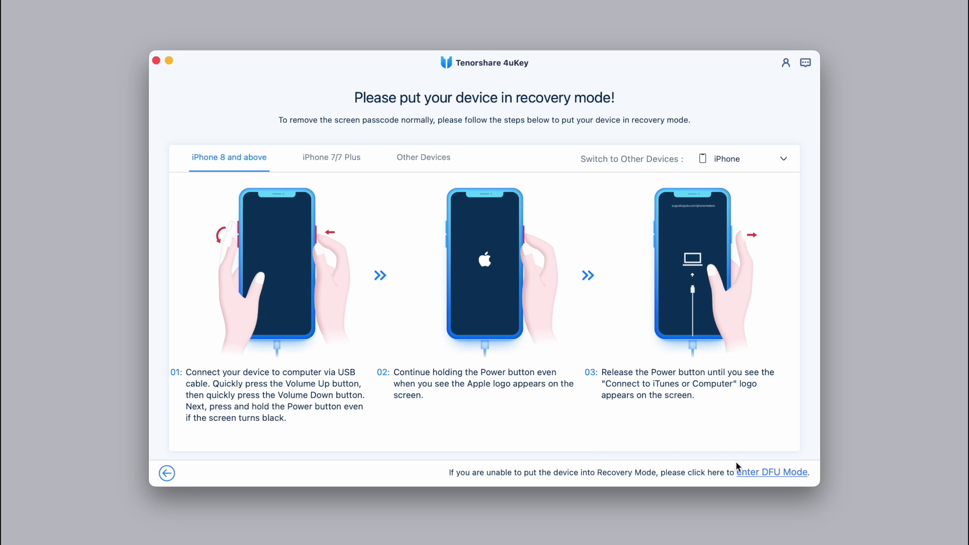
pyautogui.click(764, 473)
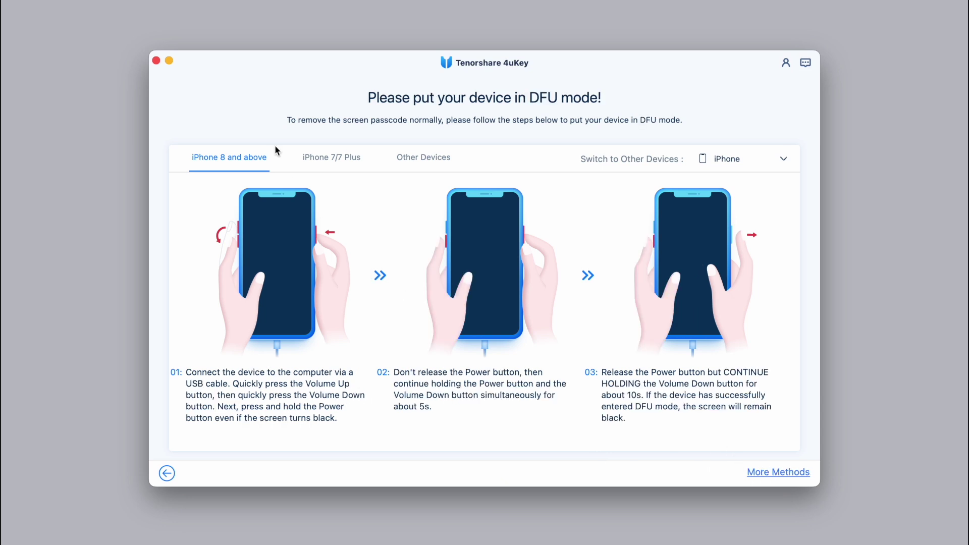
pyautogui.click(171, 473)
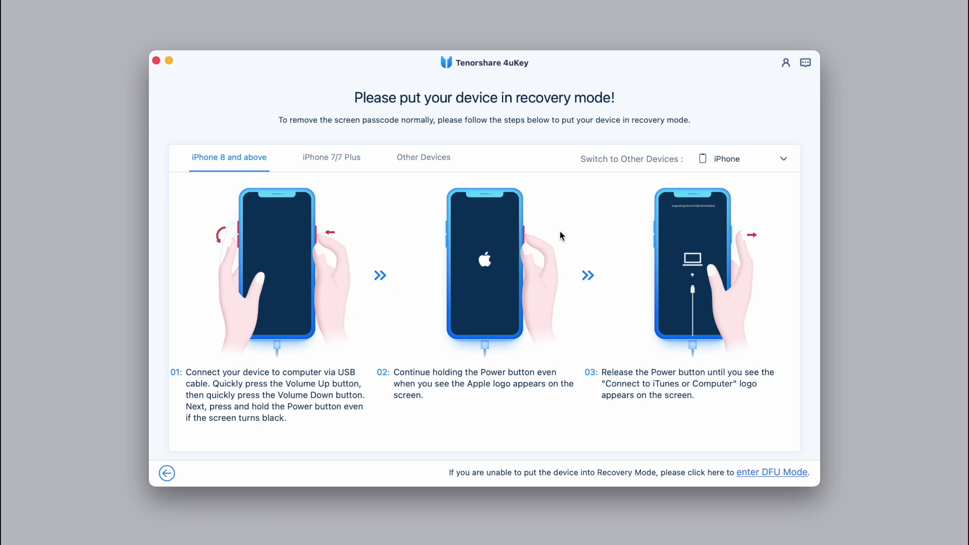
pyautogui.click(335, 154)
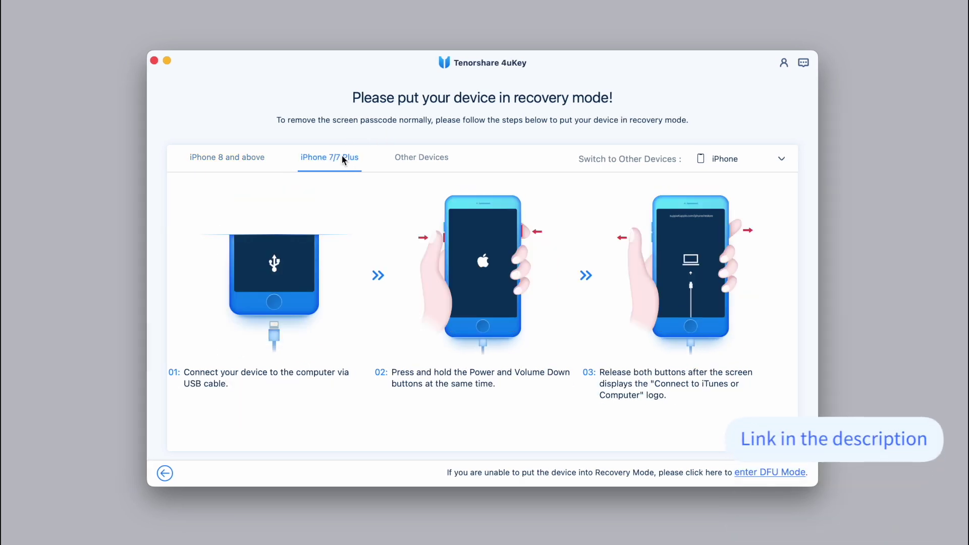
pyautogui.click(436, 161)
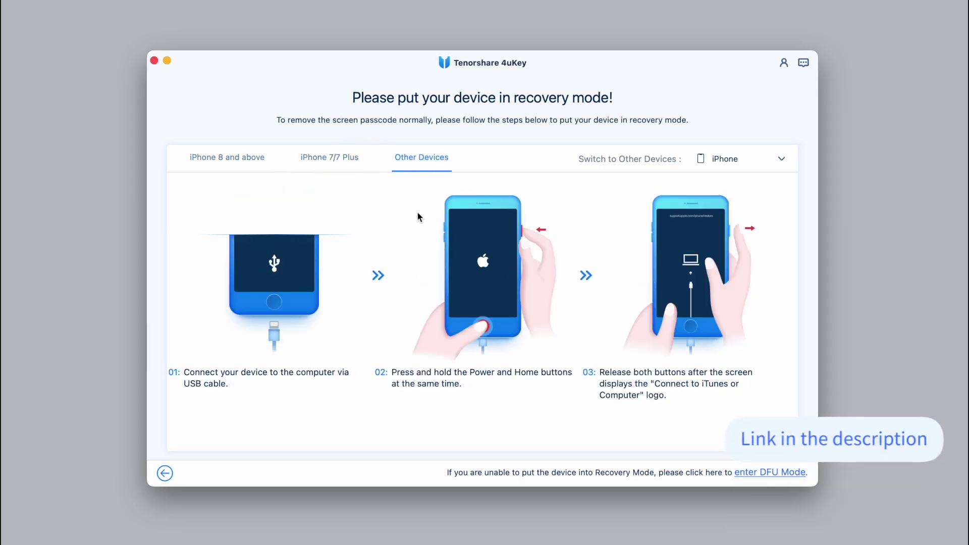
pyautogui.click(341, 159)
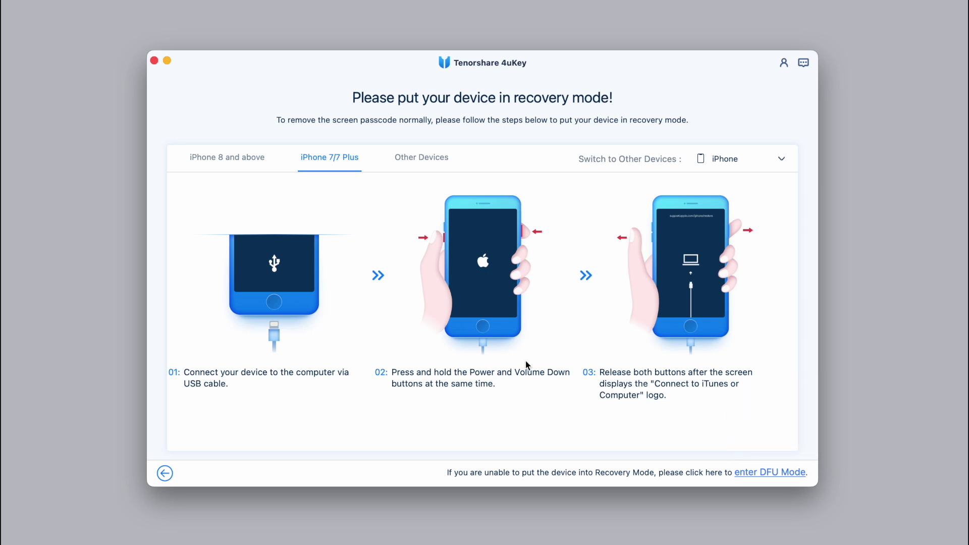
pyautogui.click(781, 473)
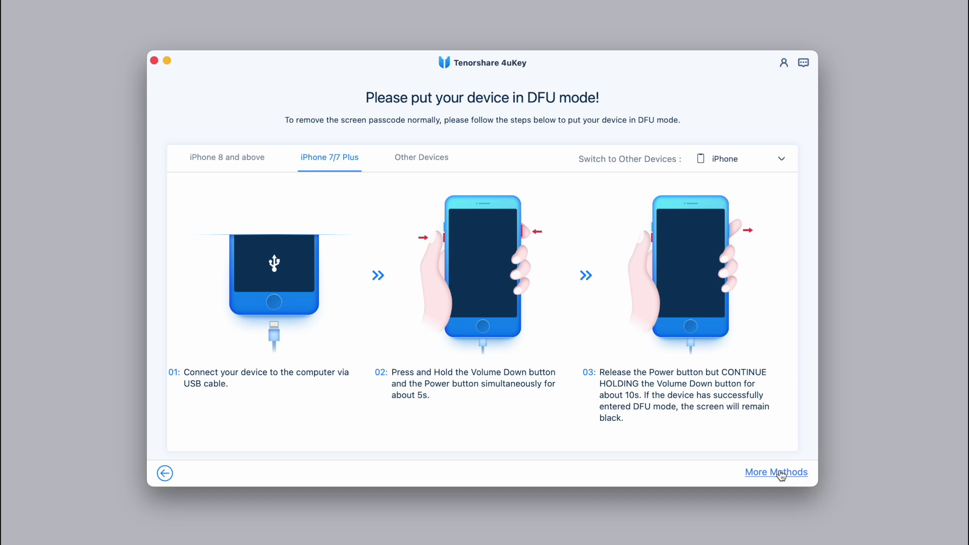
pyautogui.click(781, 473)
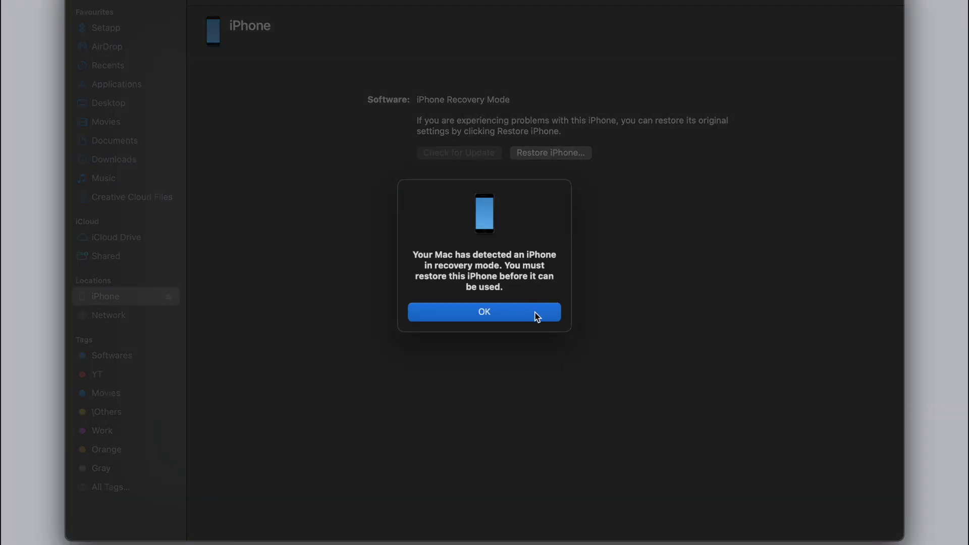
# Step: Dismiss Finder's alert that the iPhone is in recovery mode
pyautogui.click(521, 314)
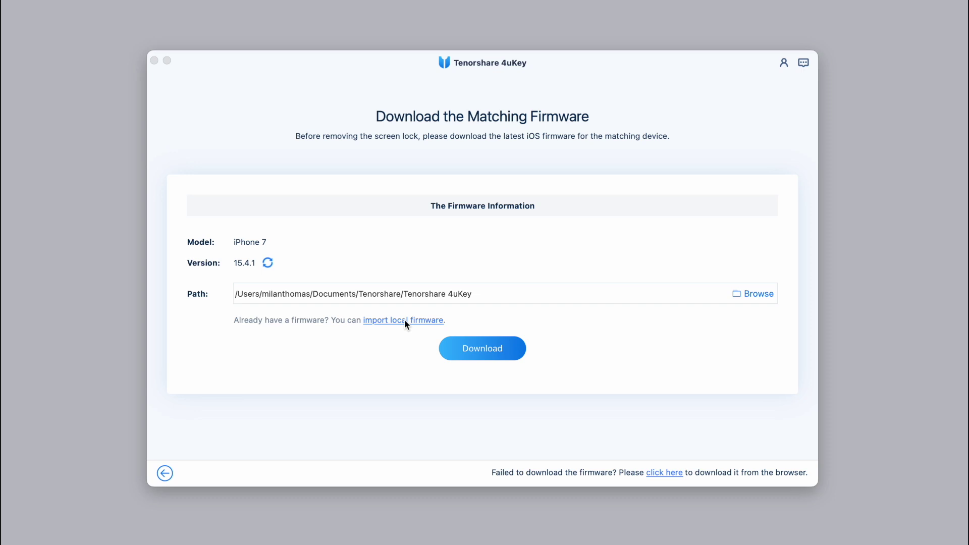
# Step: Back in 4uKey, choose to import local firmware and browse for the file in Documents
pyautogui.click(547, 307)
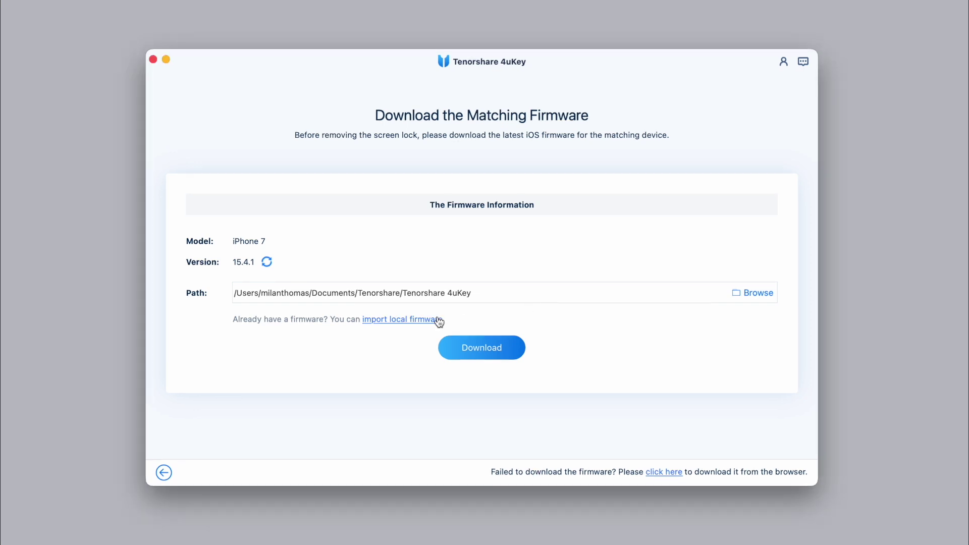
pyautogui.click(398, 320)
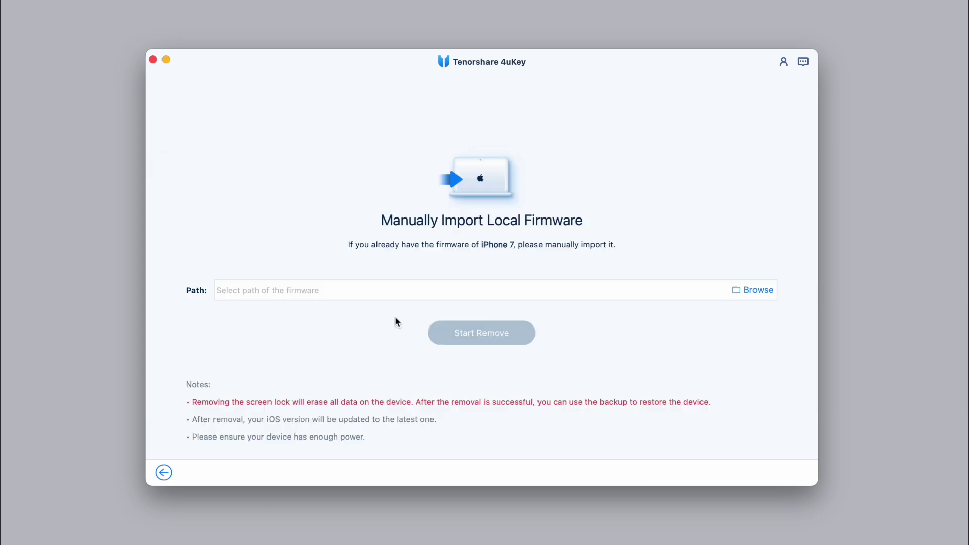
pyautogui.click(757, 290)
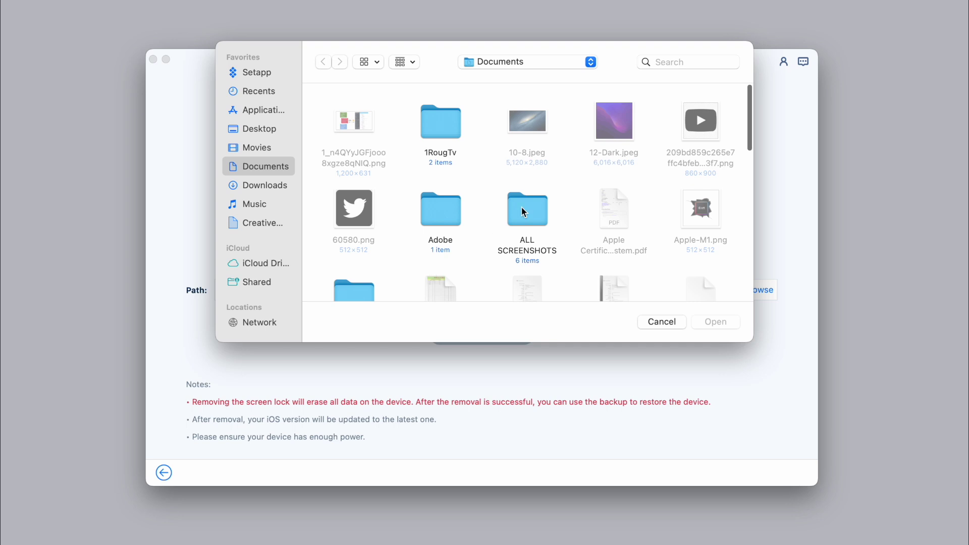
# Step: Load iPhone_4.7_P3_15.4.1_19E258_Restore.ipsw as the firmware and start removing the screen lock
pyautogui.scroll(-10, 523, 211)
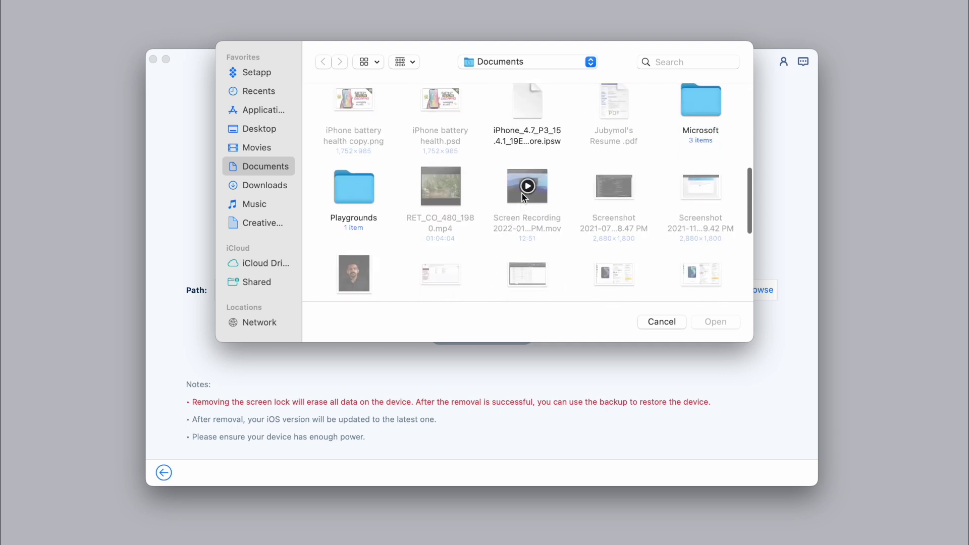
pyautogui.click(522, 111)
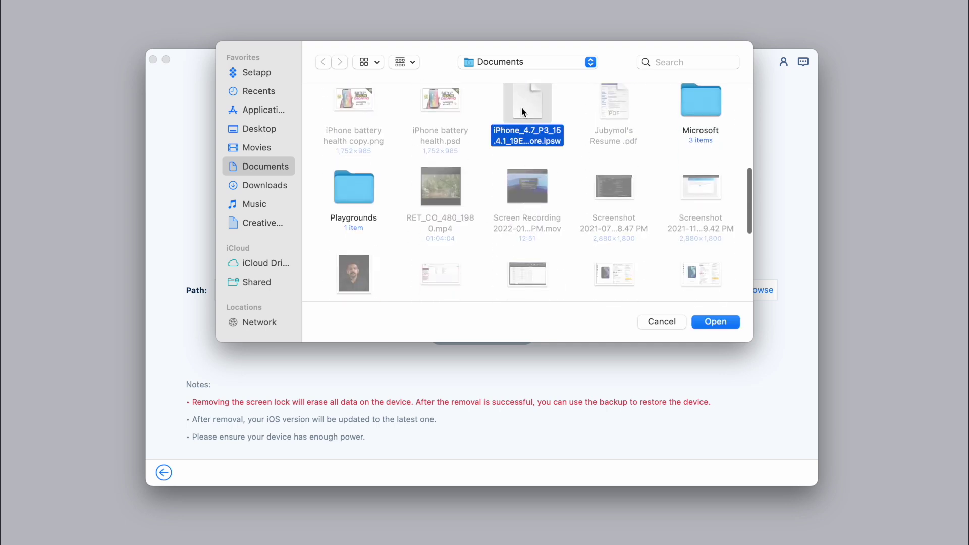
pyautogui.click(715, 322)
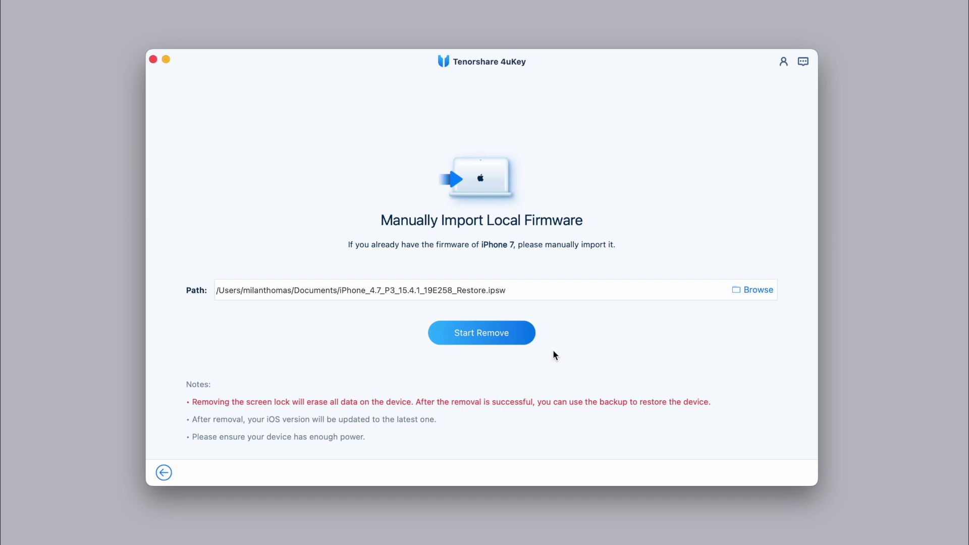
pyautogui.click(507, 337)
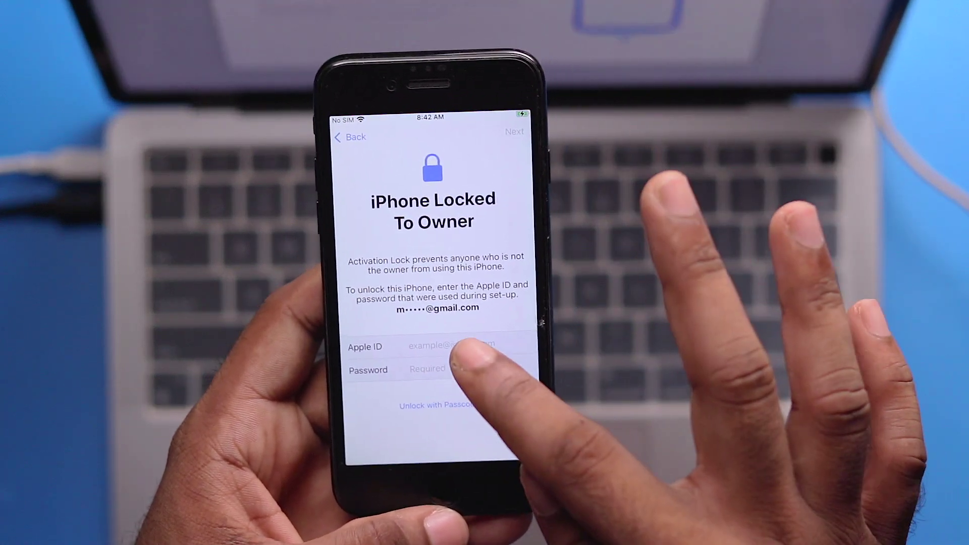
# Step: Move past the Locked To Owner screen to the home screen, opening and closing Control Center
pyautogui.click(465, 347)
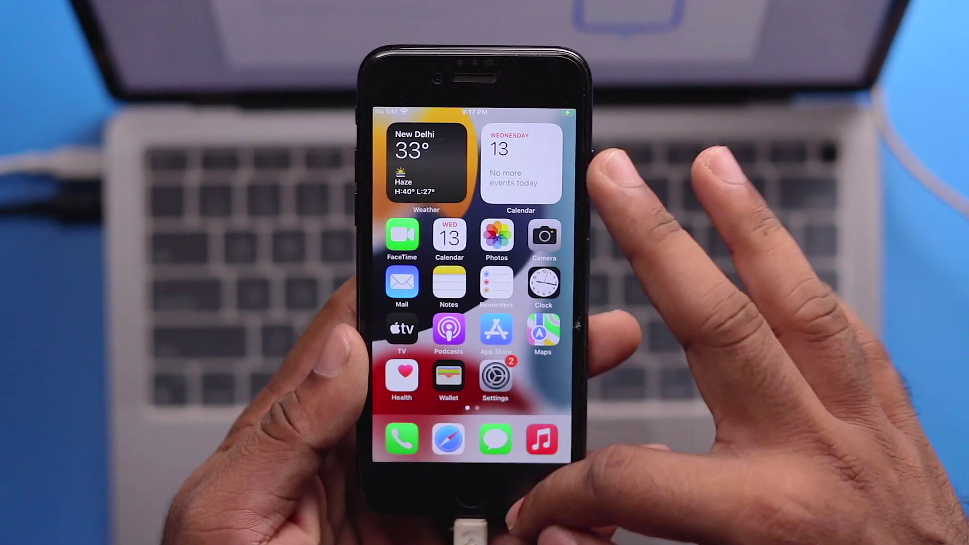
pyautogui.moveTo(505, 470); pyautogui.dragTo(550, 272)
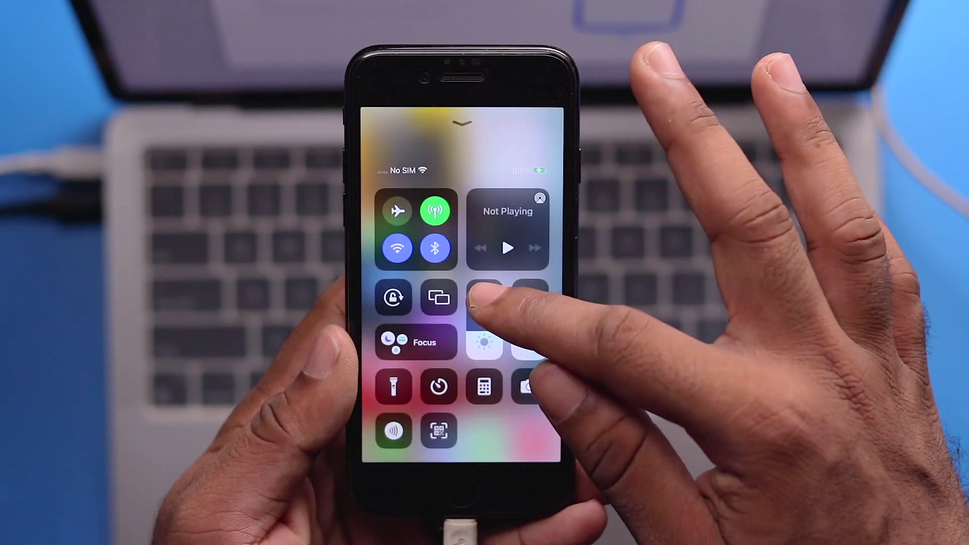
pyautogui.click(486, 255)
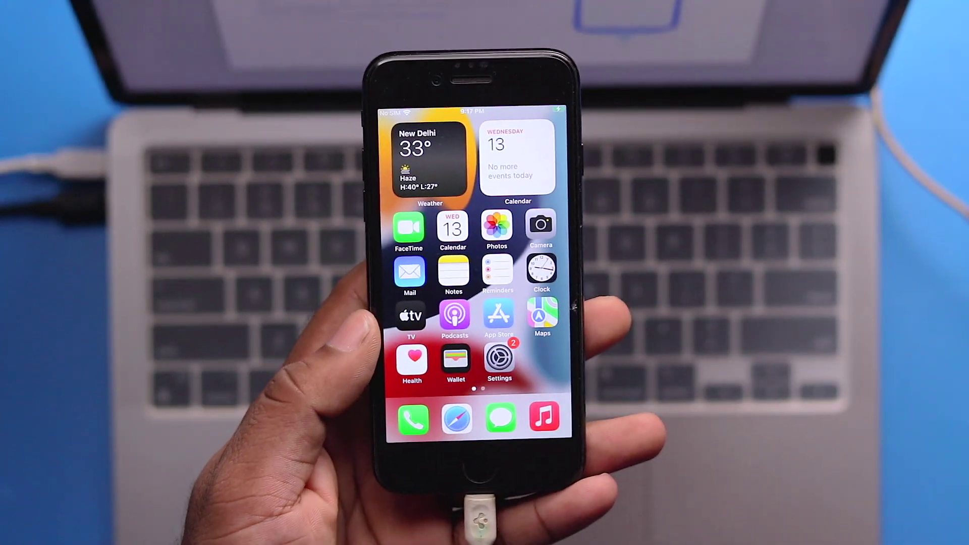